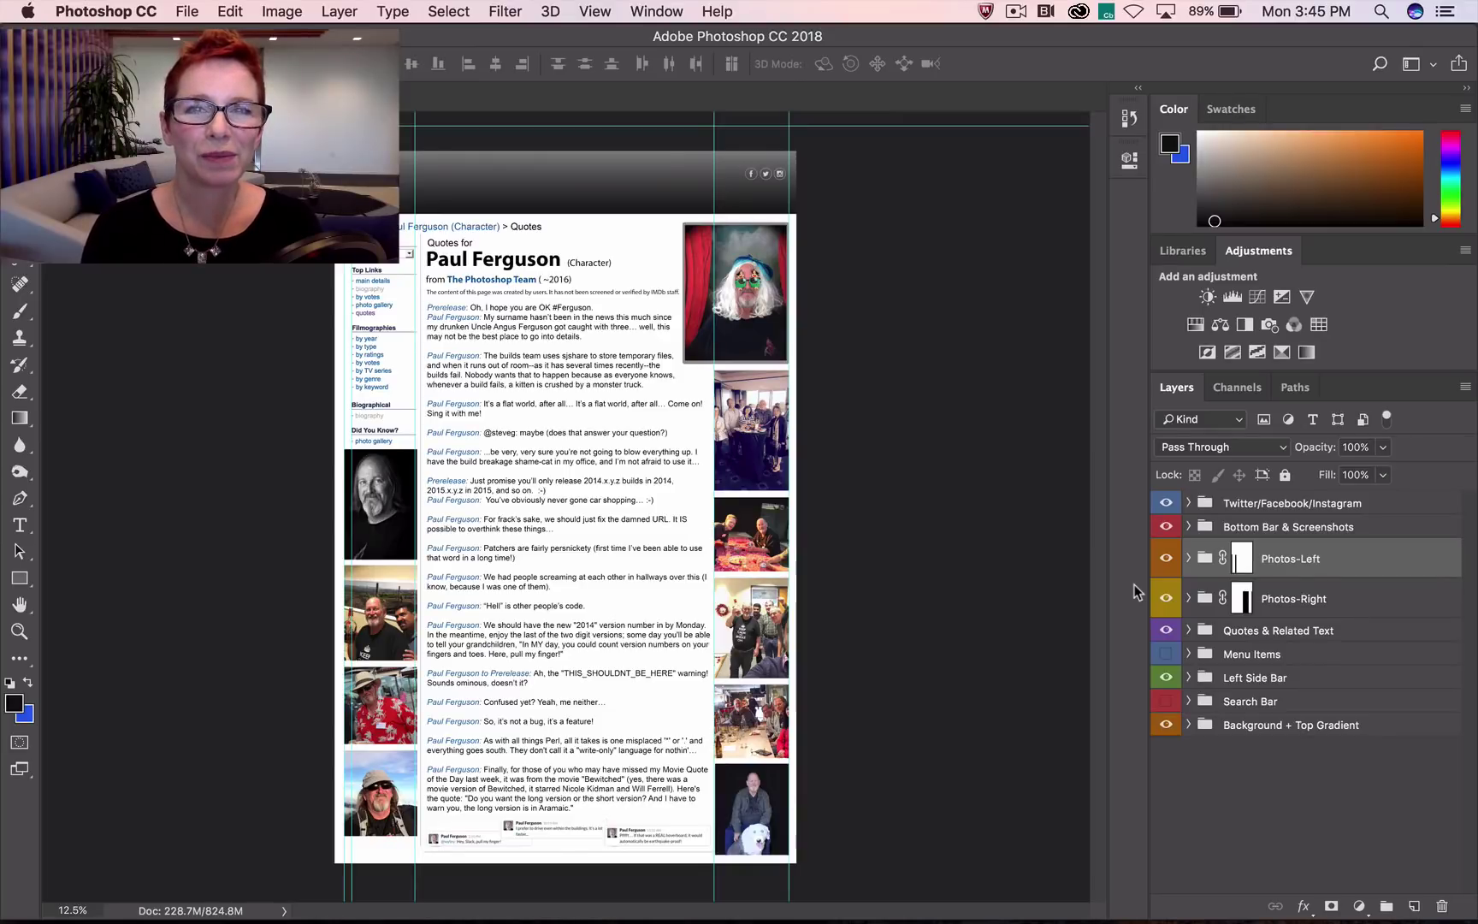
Expand the Twitter/Facebook/Instagram and Photos-Left layer groups to list their layers
click(1188, 503)
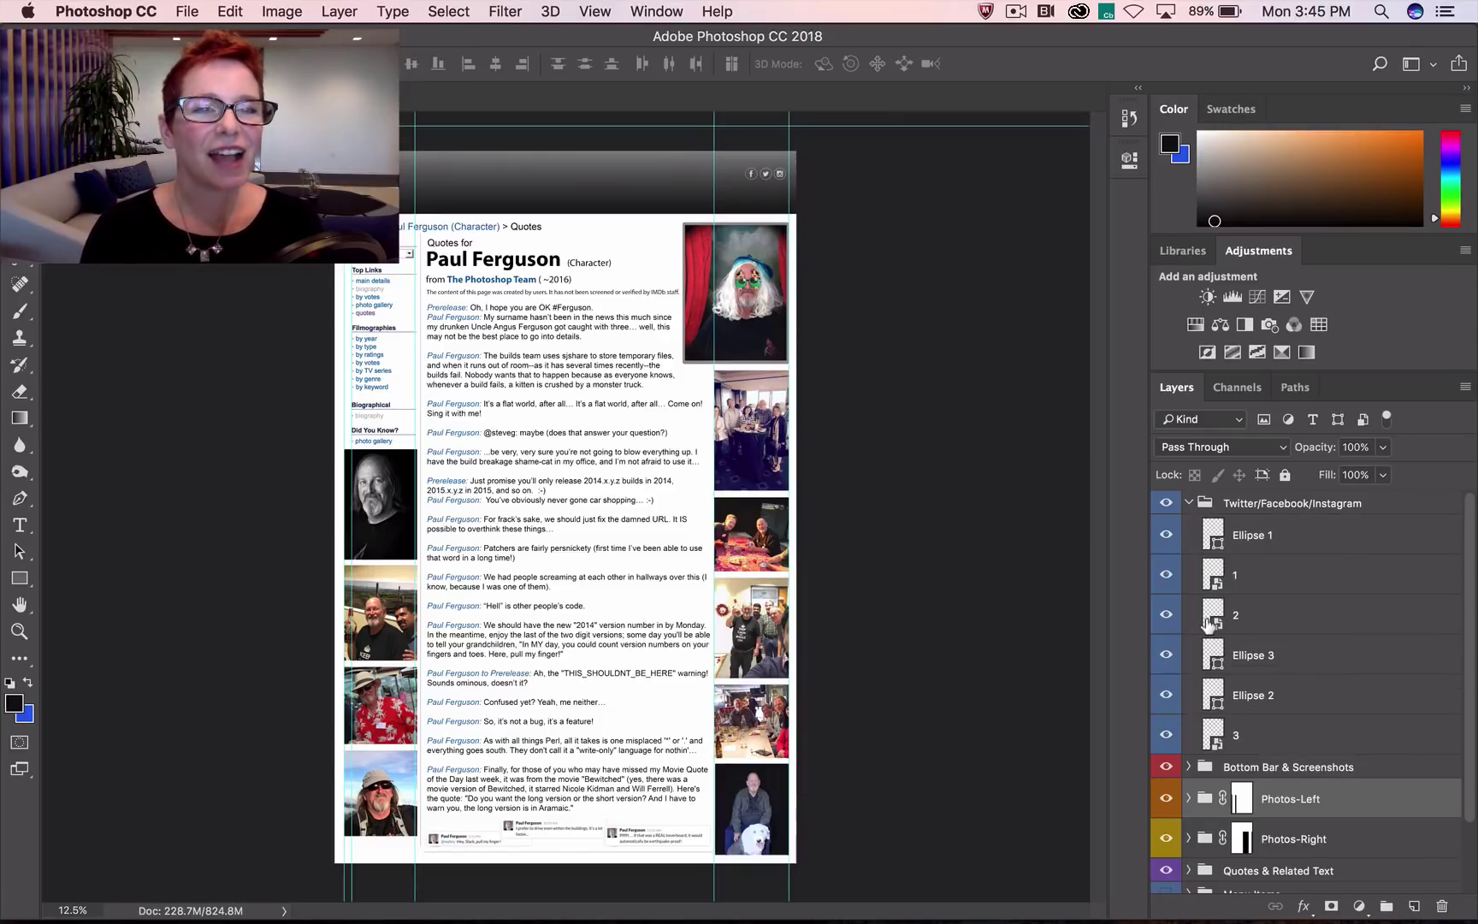
scroll(1207, 624, down, 3)
scroll(1207, 624, down, 2)
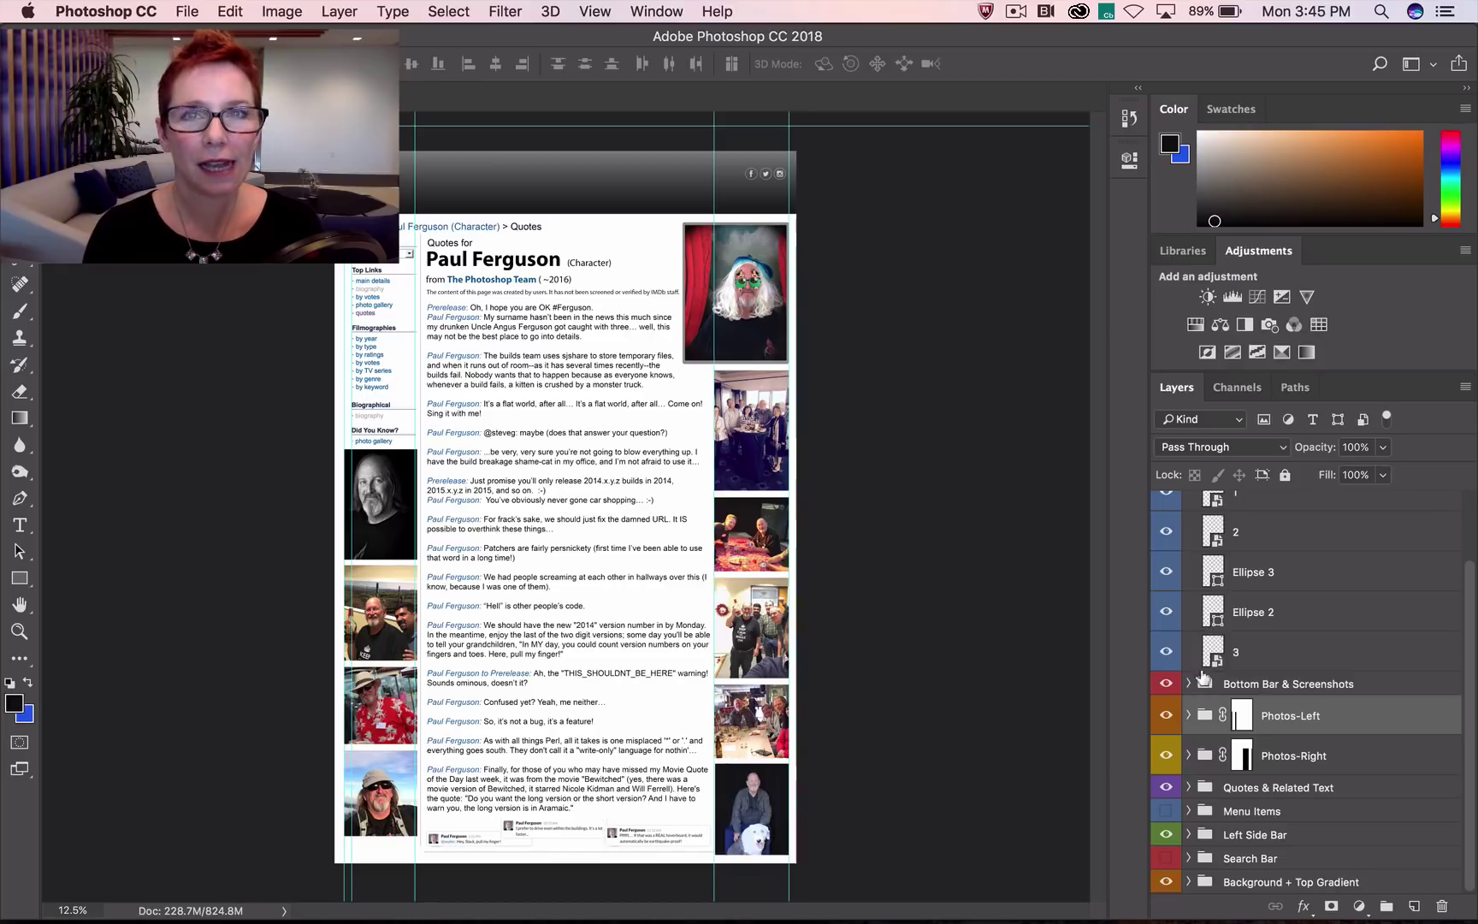
click(1188, 716)
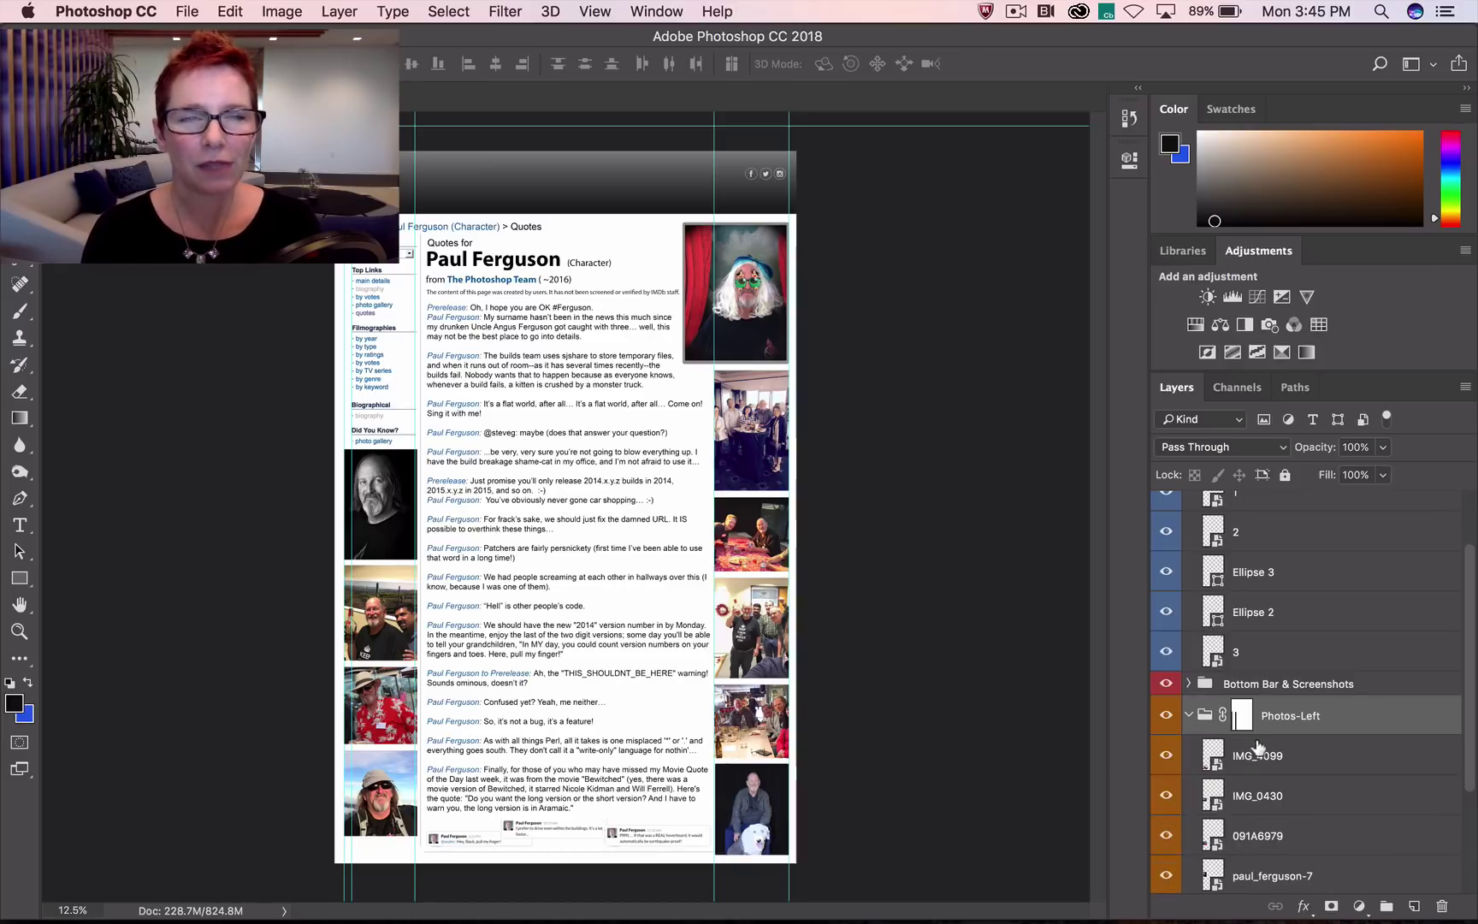
scroll(1201, 722, up, 2)
scroll(1224, 734, down, 3)
scroll(1257, 746, down, 2)
scroll(1258, 747, down, 1)
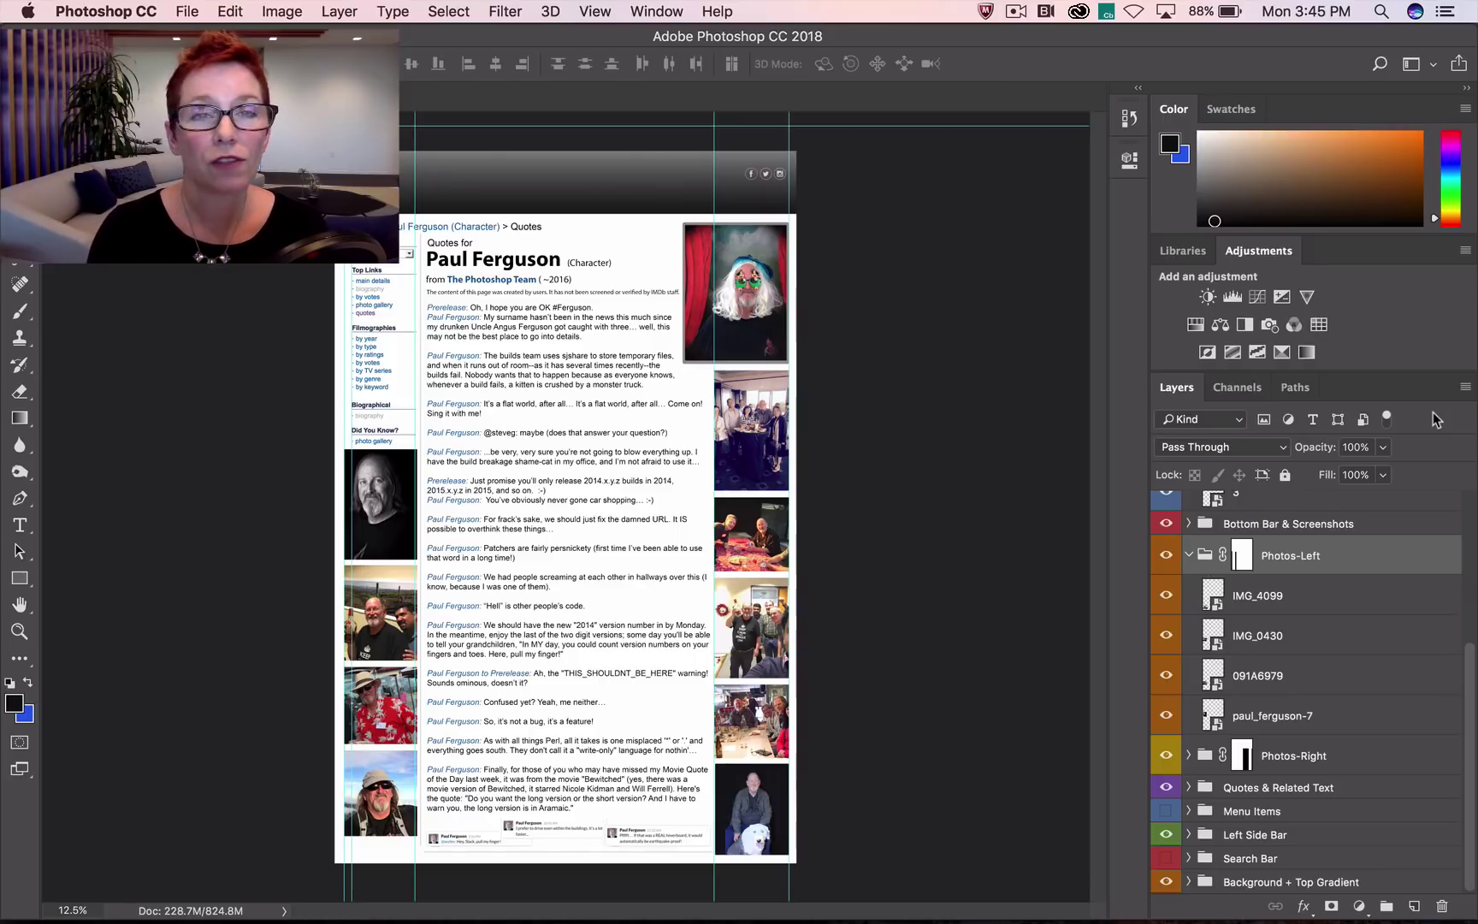
Set the Layers panel thumbnail size to the largest option in Panel Options
click(1464, 386)
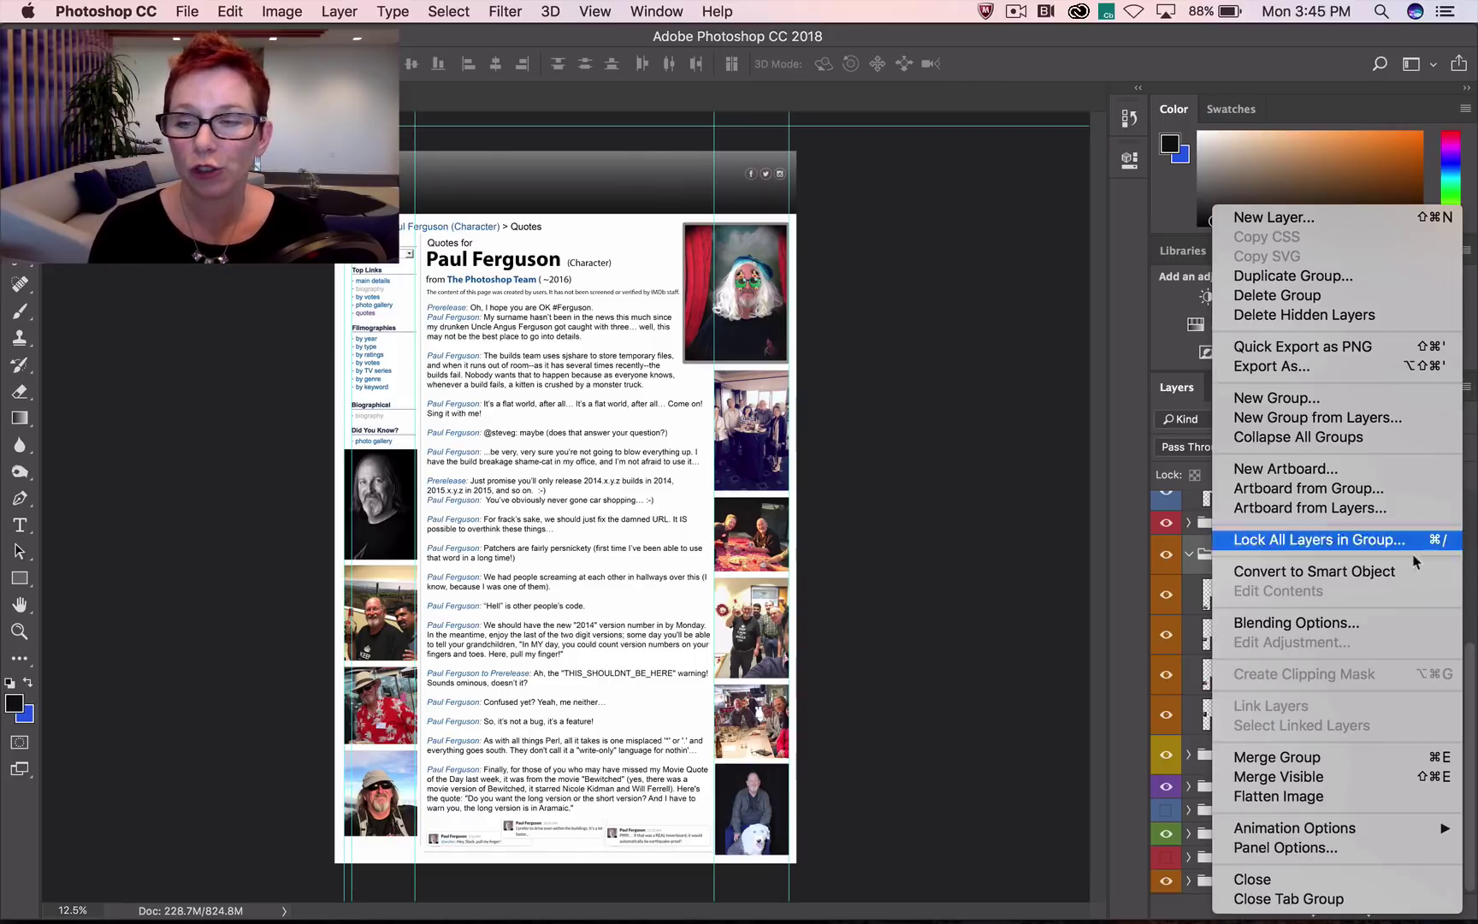
click(1291, 847)
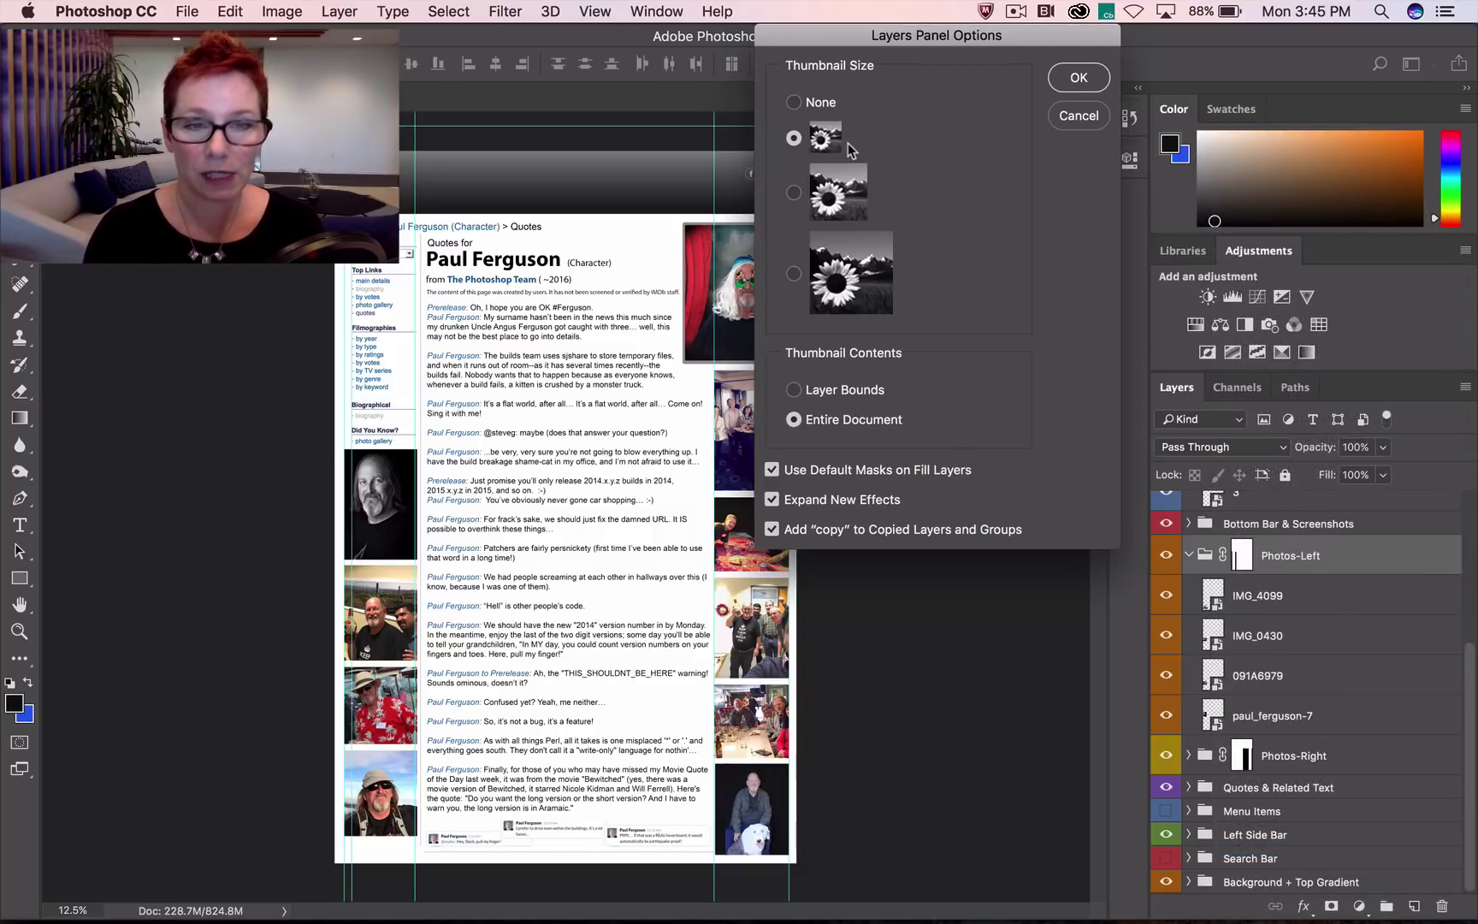
click(793, 275)
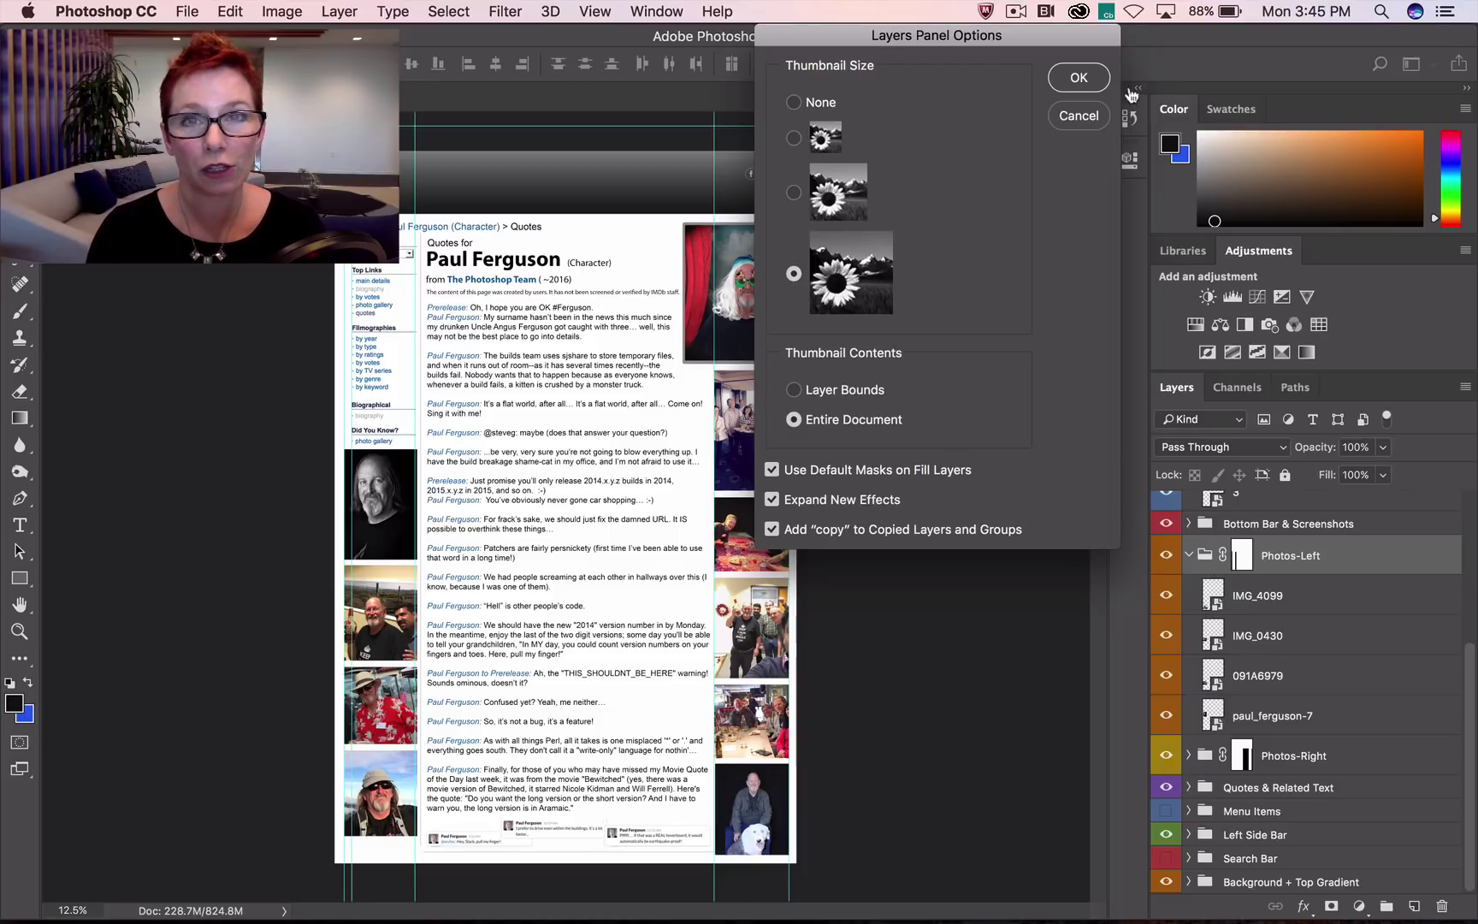
click(1101, 82)
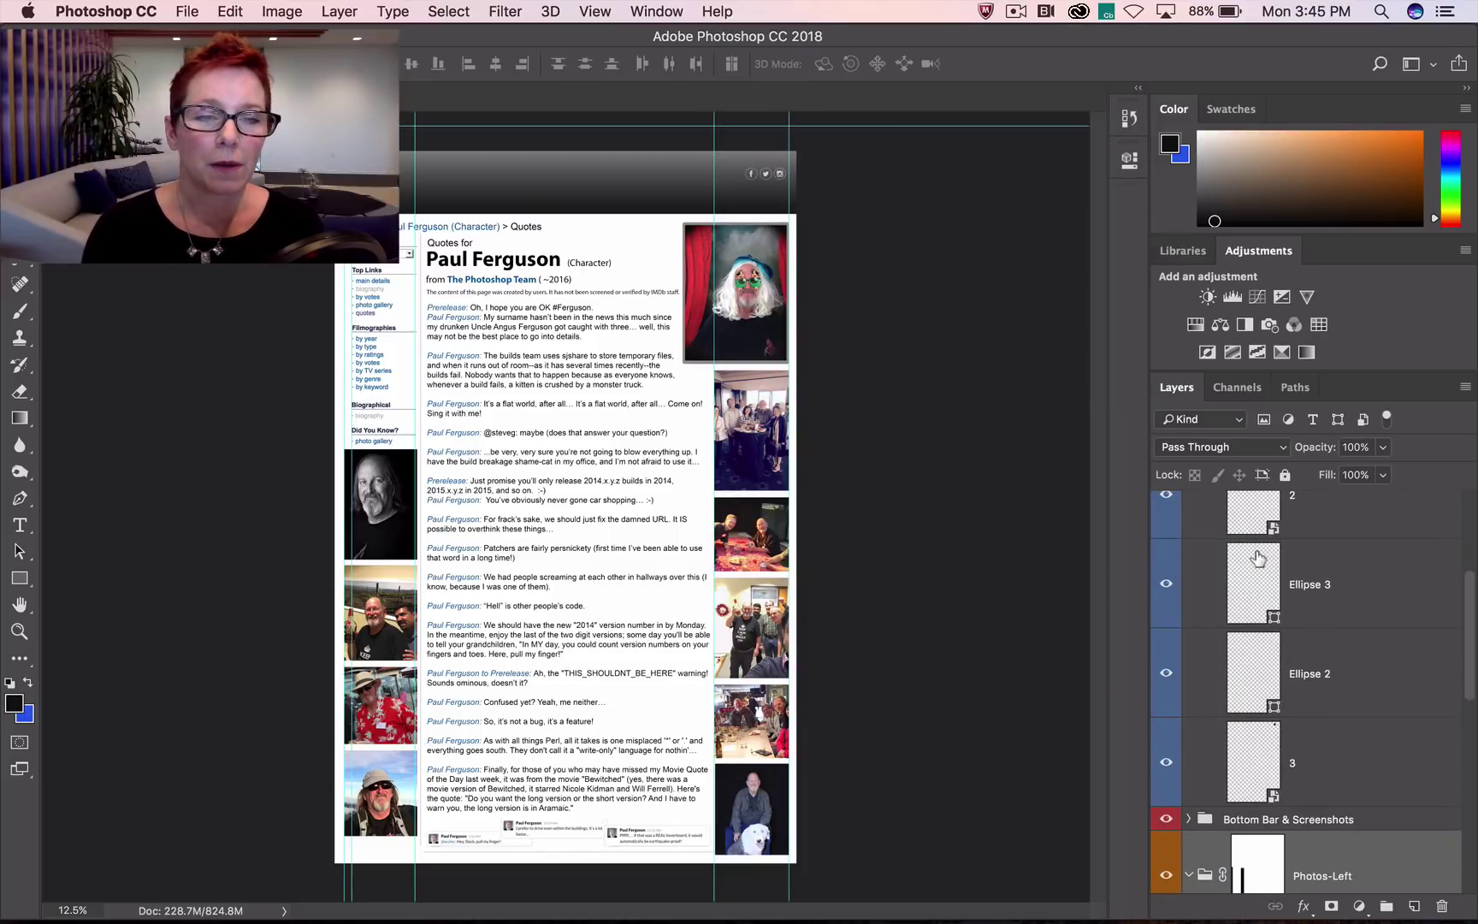
Set the Layers panel Thumbnail Contents to Layer Bounds in Panel Options
click(1465, 387)
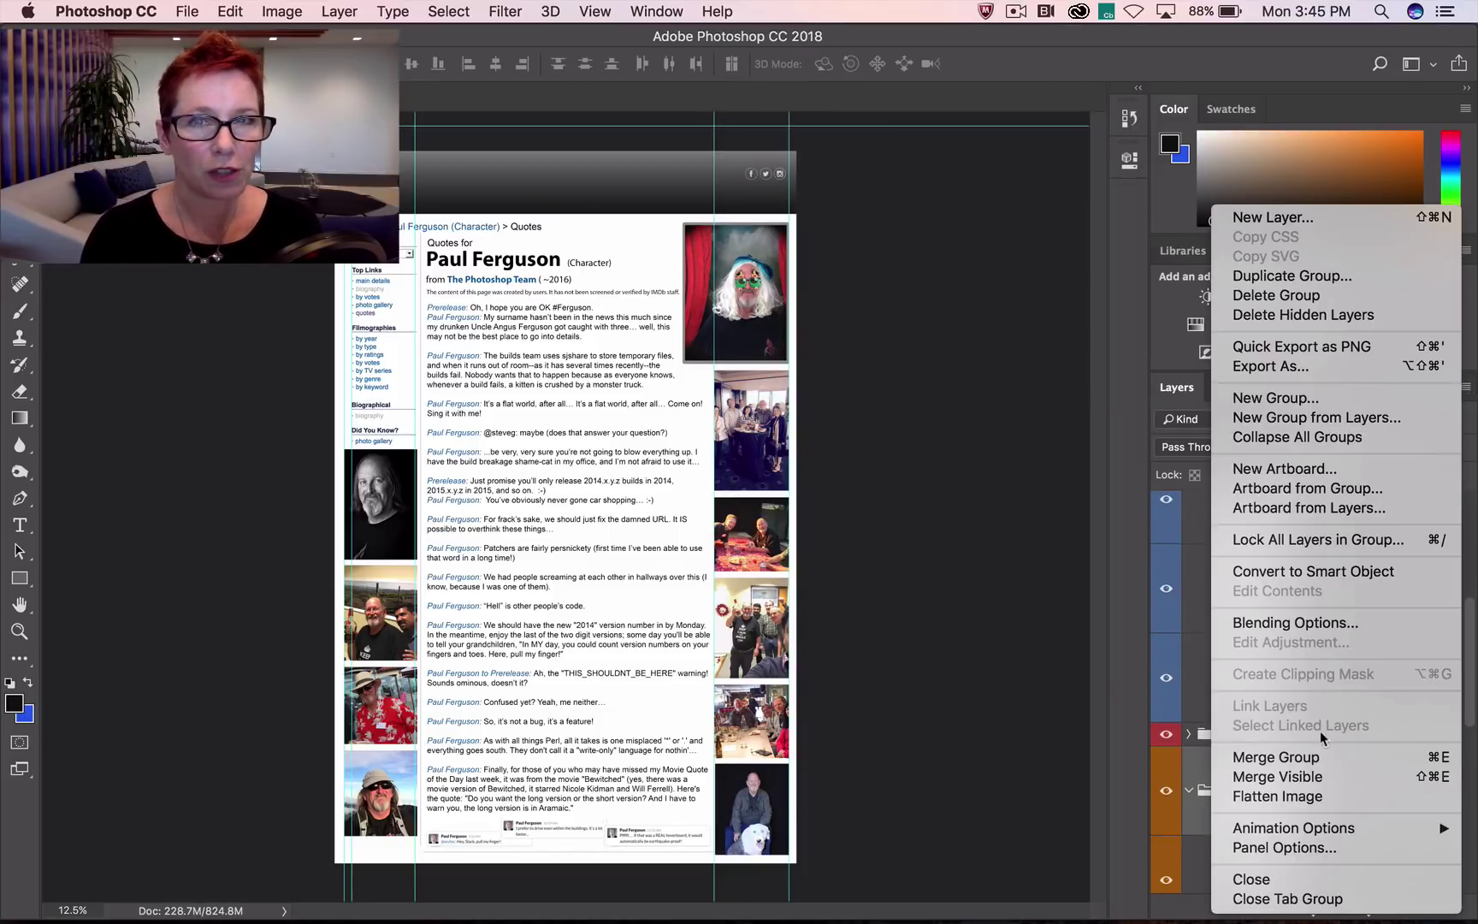
click(1310, 846)
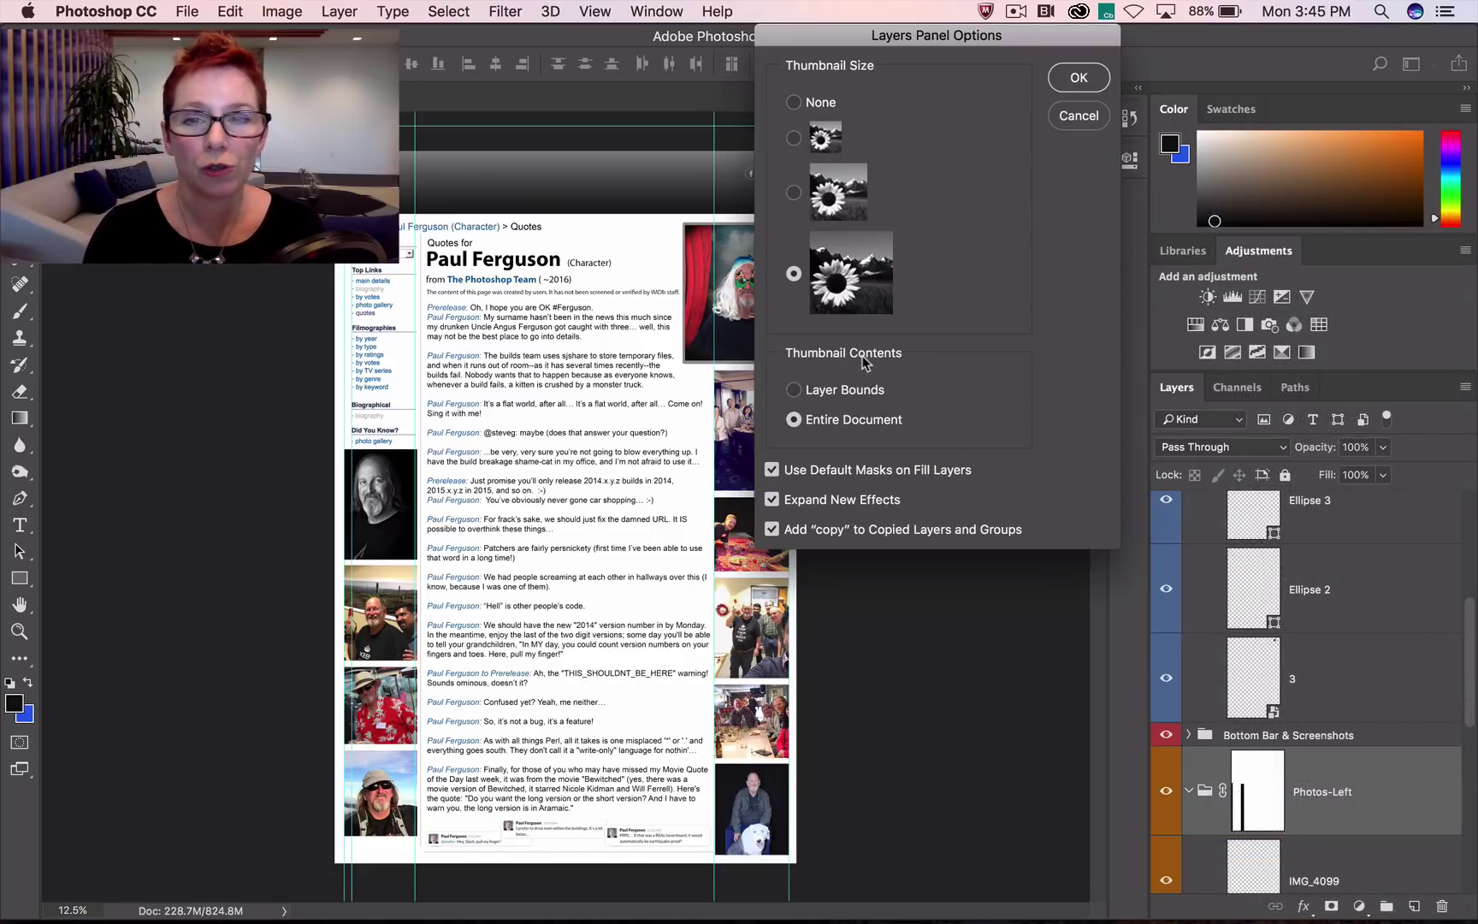
click(800, 392)
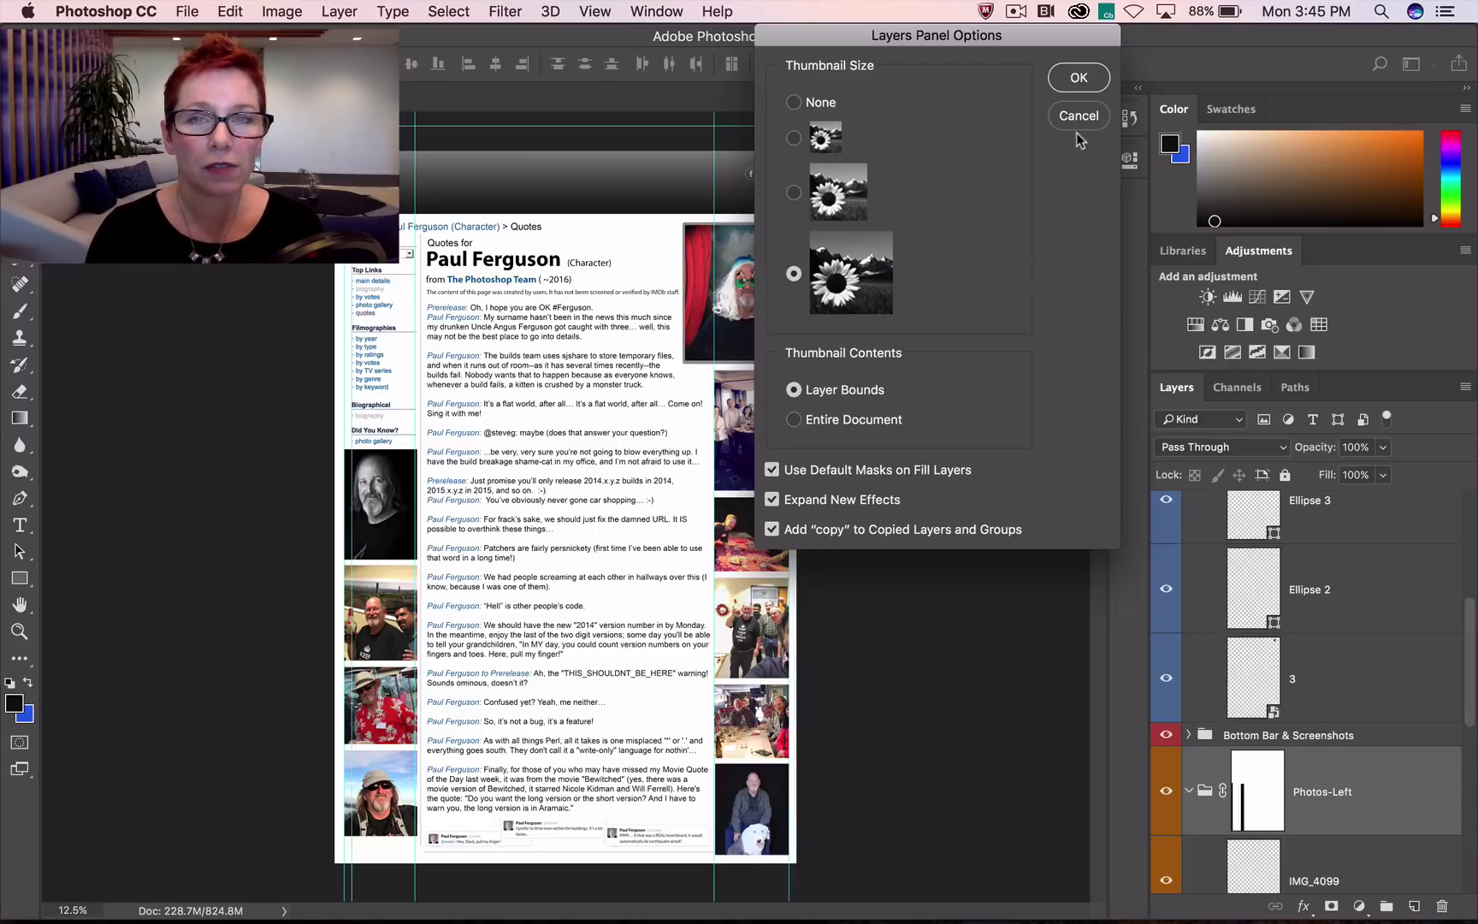
click(1079, 81)
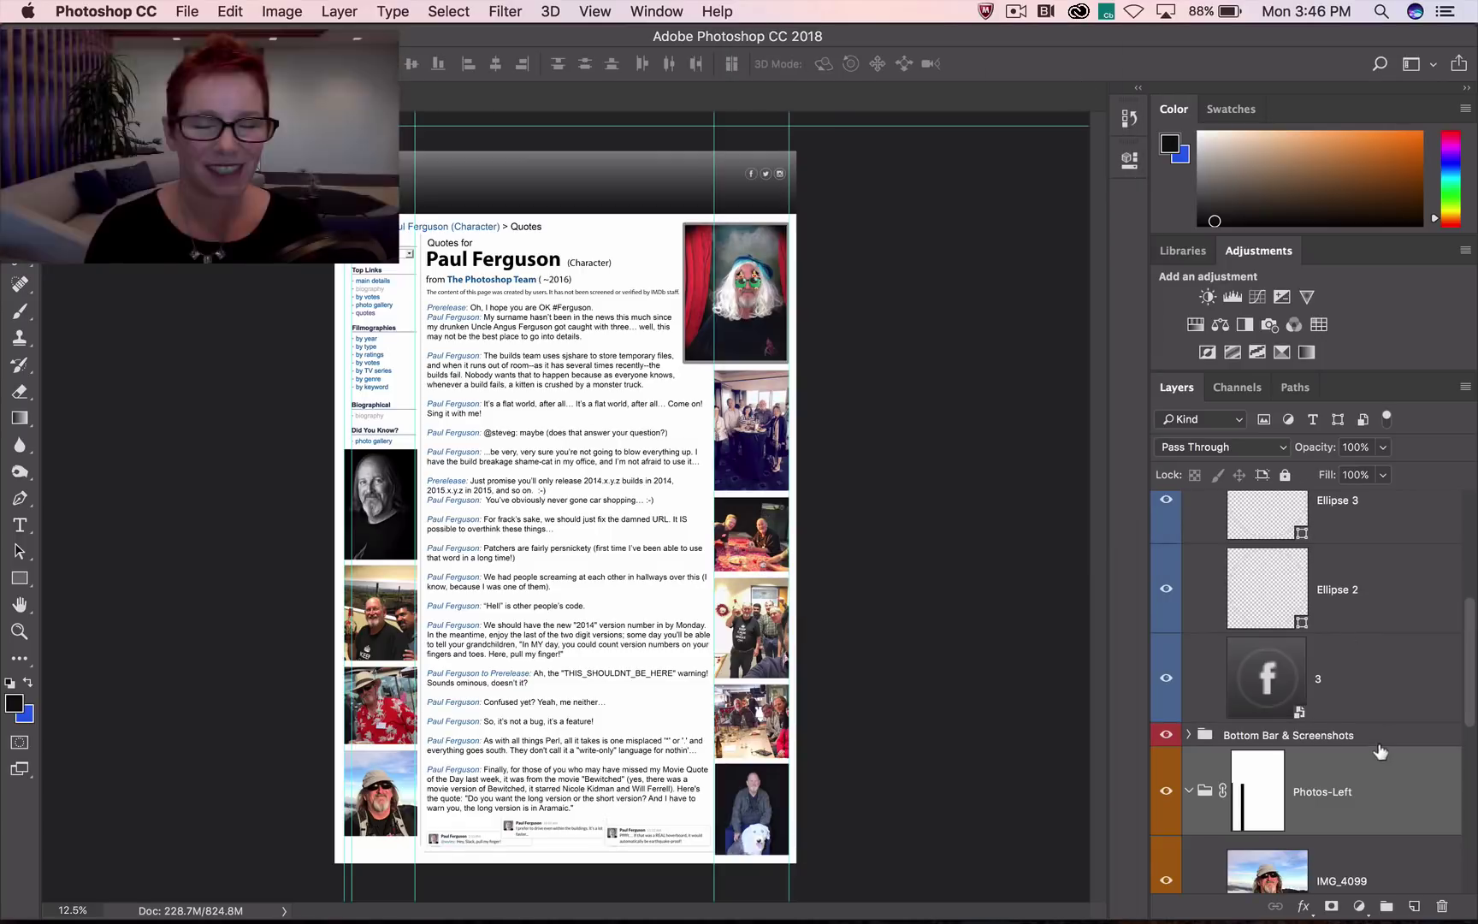
scroll(1378, 742, down, 1)
scroll(1378, 743, down, 1)
scroll(1378, 742, down, 1)
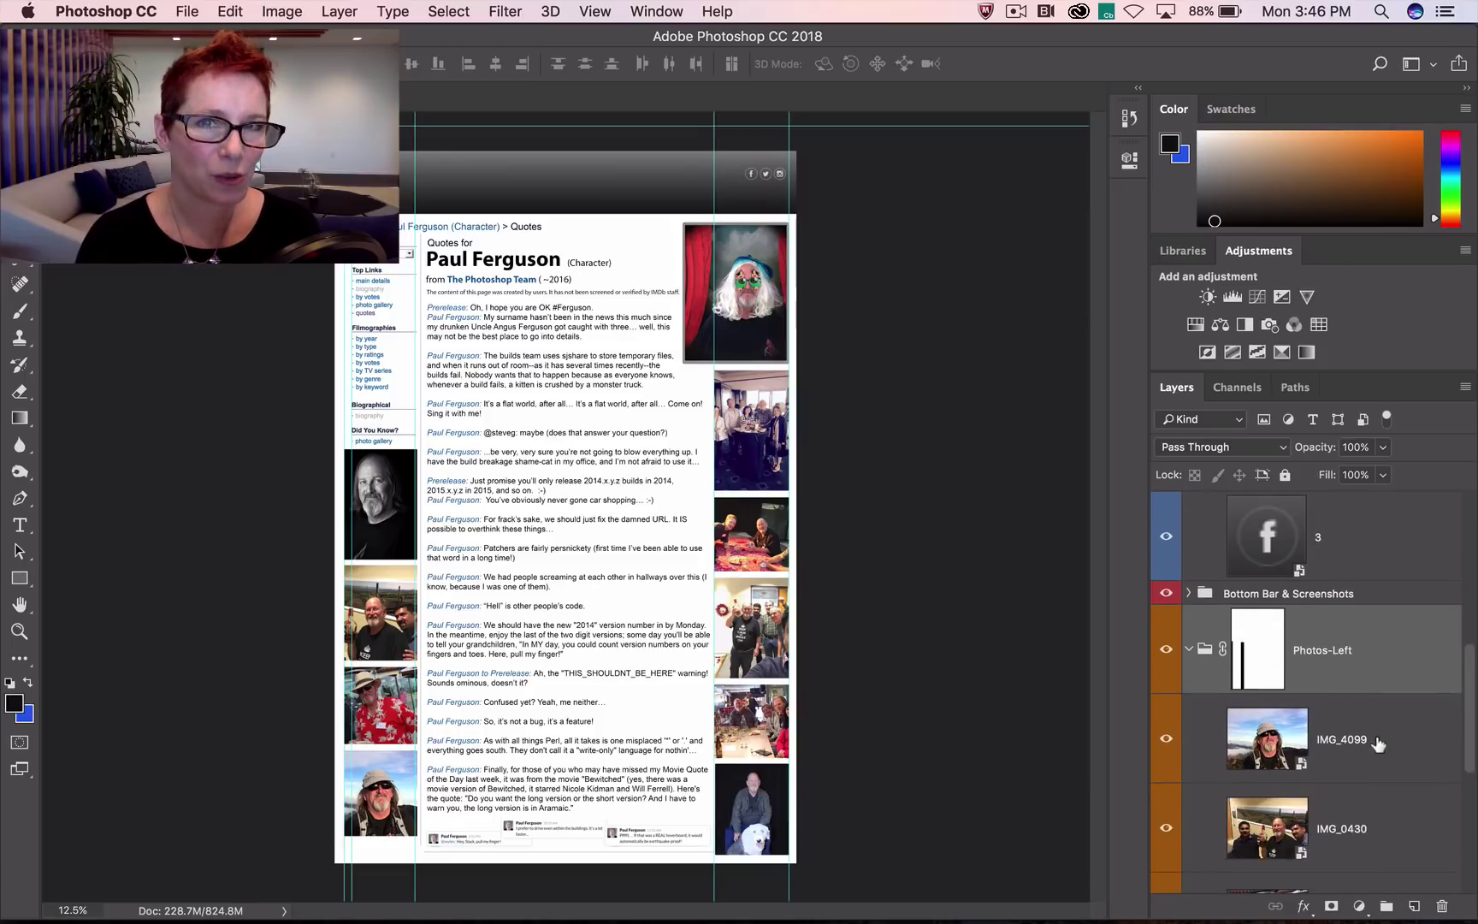
scroll(1378, 742, down, 1)
scroll(1378, 742, down, 1)
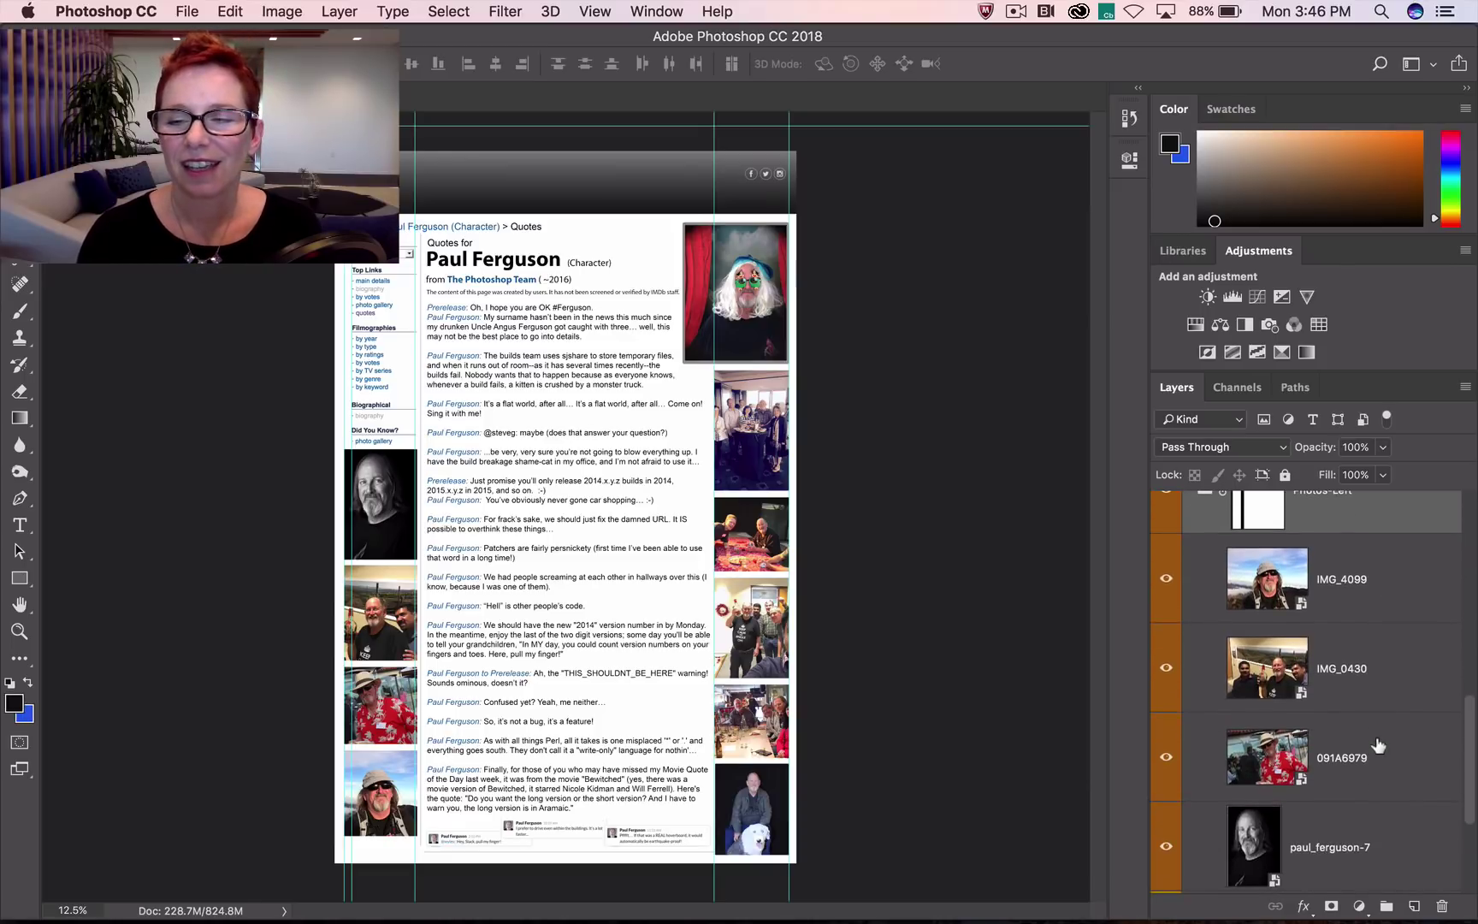
Show the IMG_4099 layer's context menu with Large Thumbnails and Clip to Layer Bounds
right_click(1248, 596)
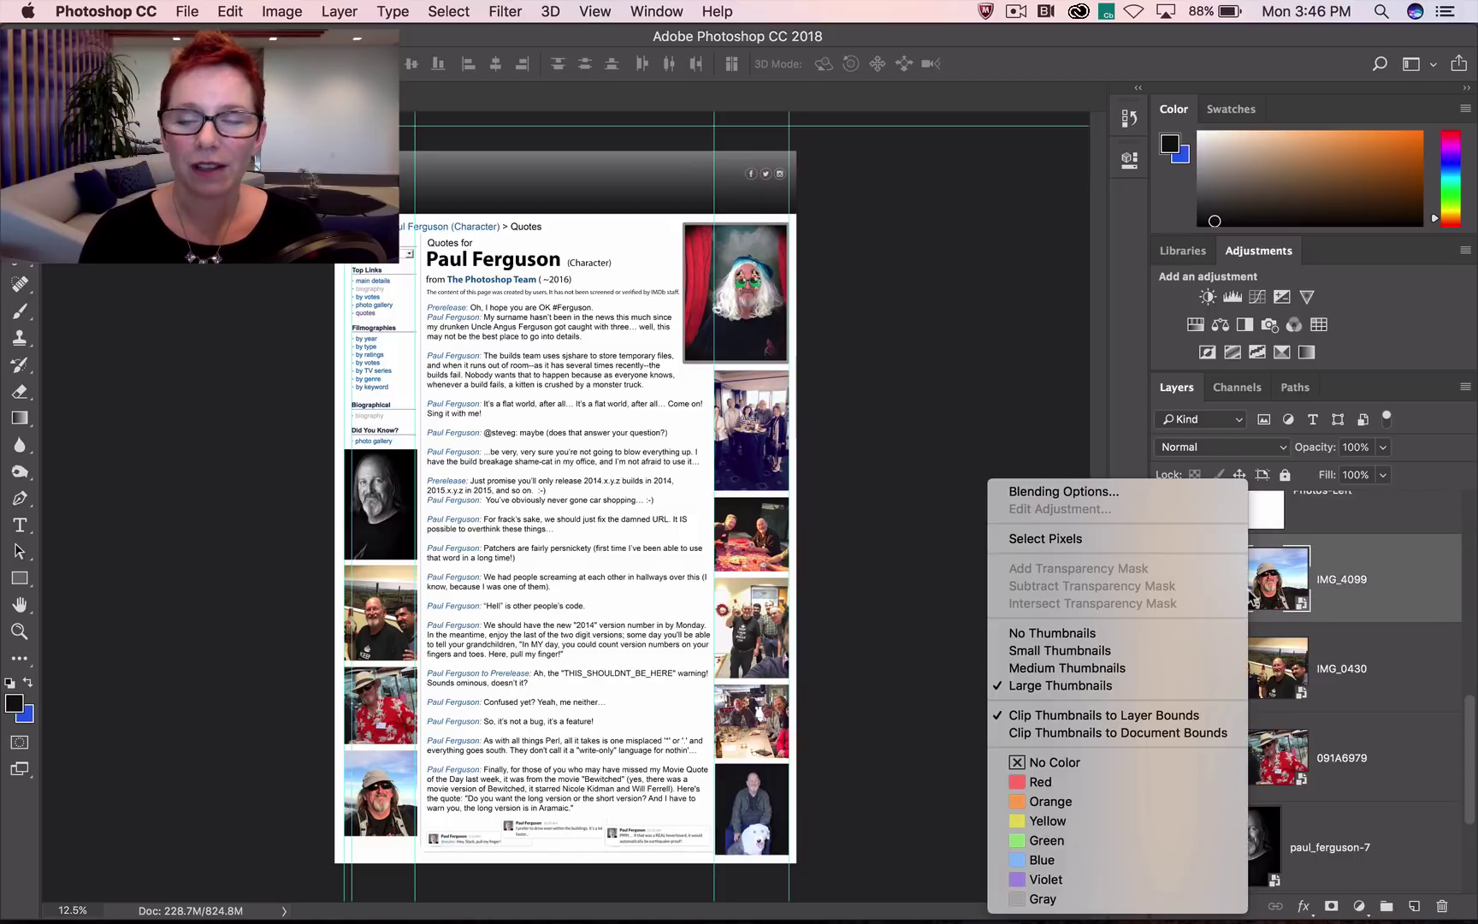